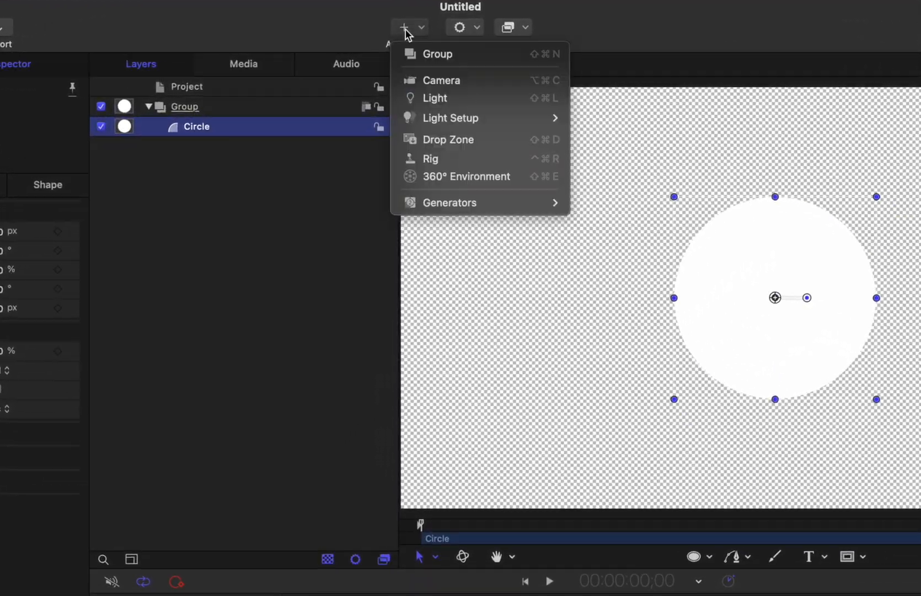
# Add a rig to the project and create a slider widget in it.
pyautogui.click(425, 135)
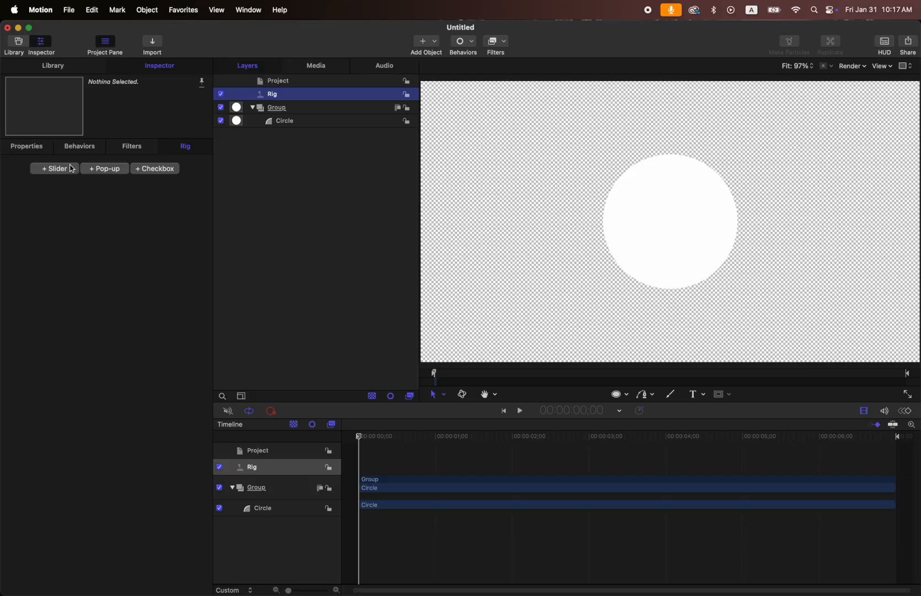
pyautogui.click(62, 171)
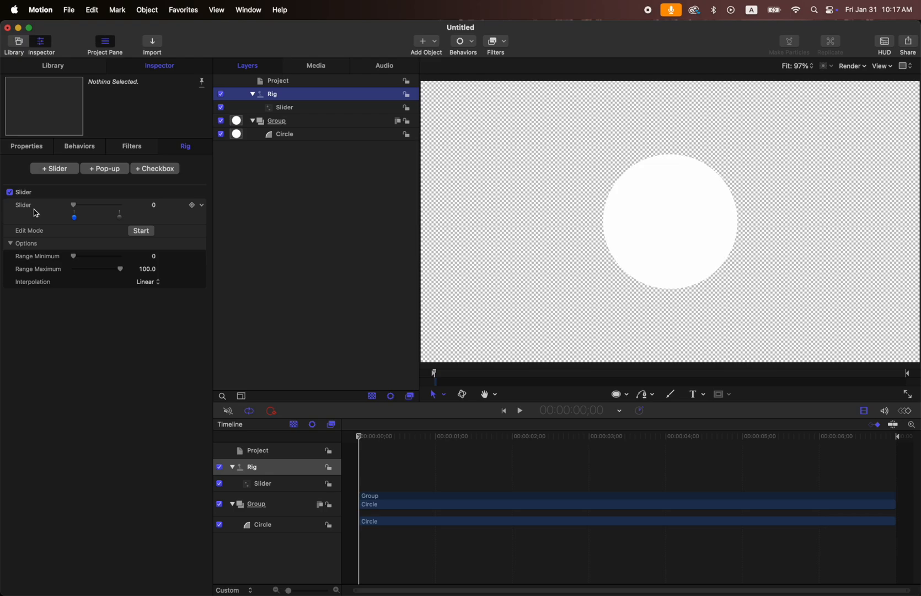
# Add the Circle's Curvature parameter to the existing rig's slider.
pyautogui.click(306, 139)
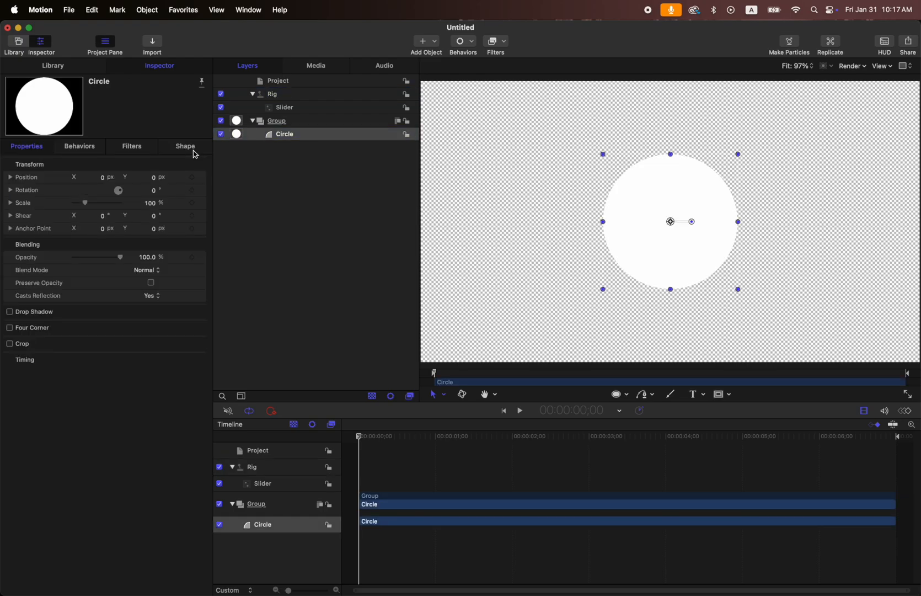
pyautogui.click(193, 148)
pyautogui.click(144, 161)
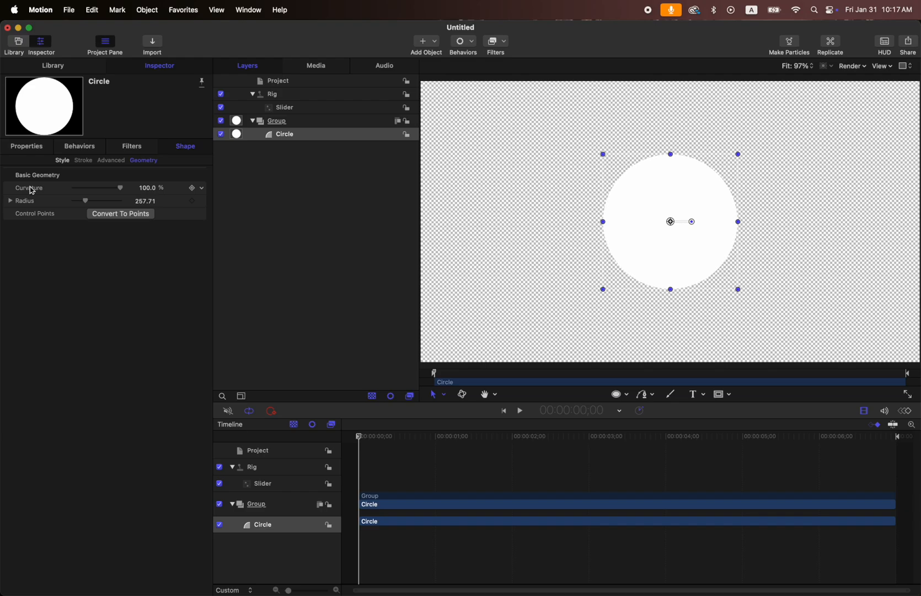
pyautogui.moveTo(37, 188)
pyautogui.mouseDown()
pyautogui.moveTo(283, 110)
pyautogui.moveTo(44, 191)
pyautogui.mouseUp()
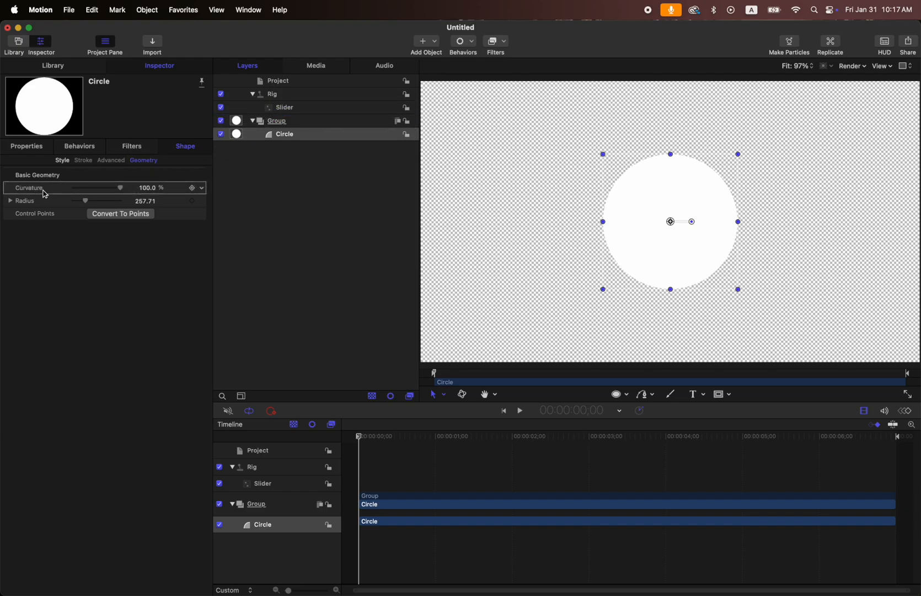
pyautogui.click(201, 189)
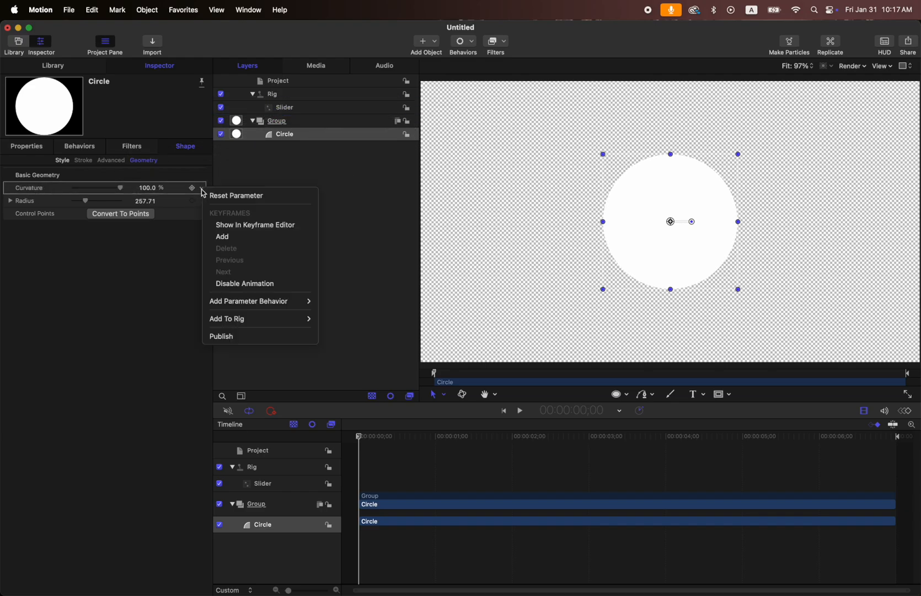
pyautogui.moveTo(268, 318)
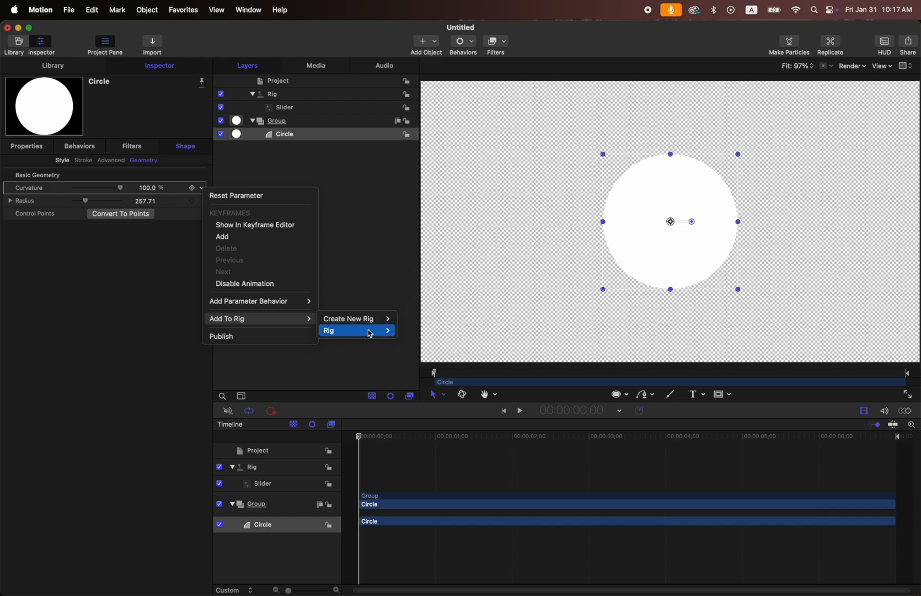
pyautogui.moveTo(370, 333)
pyautogui.click(411, 333)
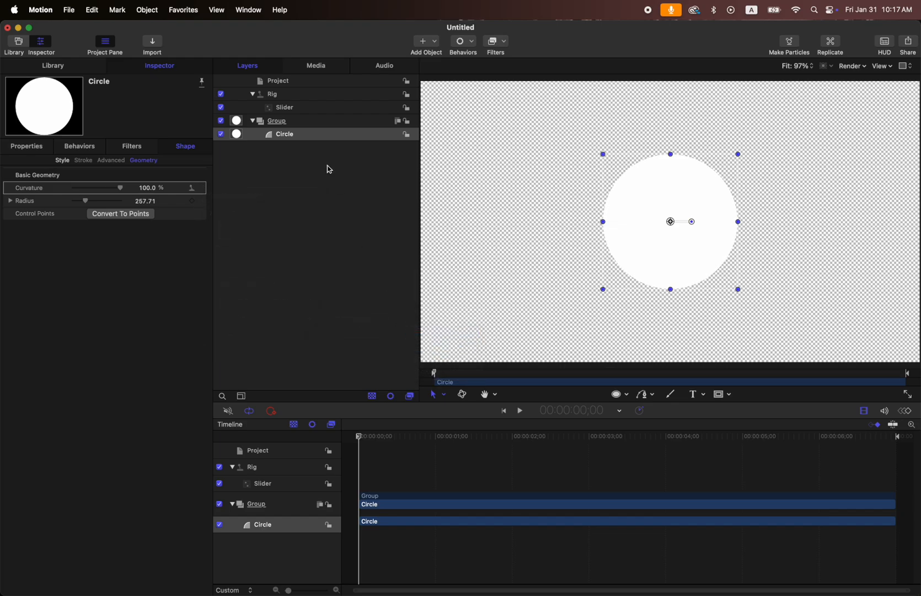
# Set the slider's Circle.Curvature to 70% at 100 and 10% at 0, and sweep the slider to 100.
pyautogui.click(298, 109)
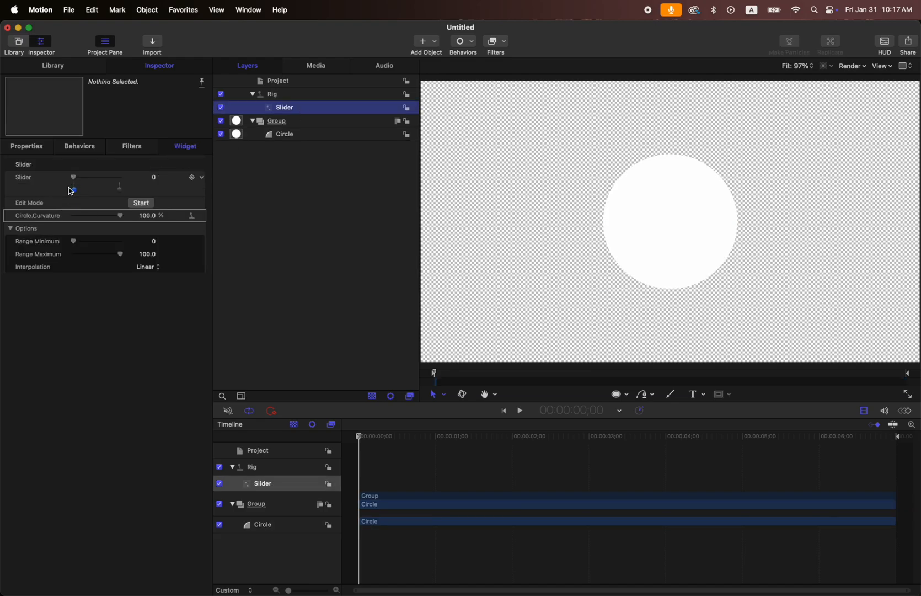
pyautogui.moveTo(75, 179); pyautogui.dragTo(127, 177)
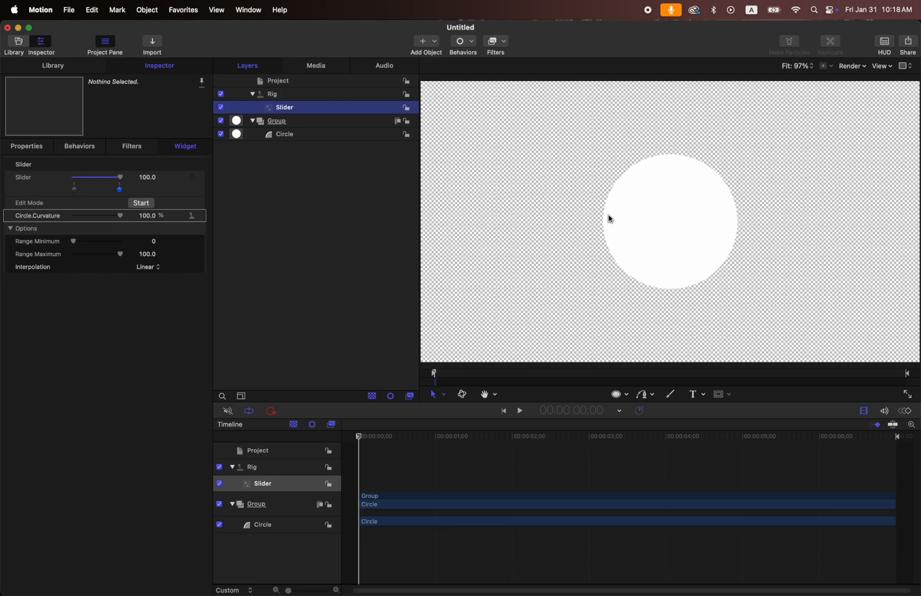
pyautogui.click(147, 215)
pyautogui.write('70')
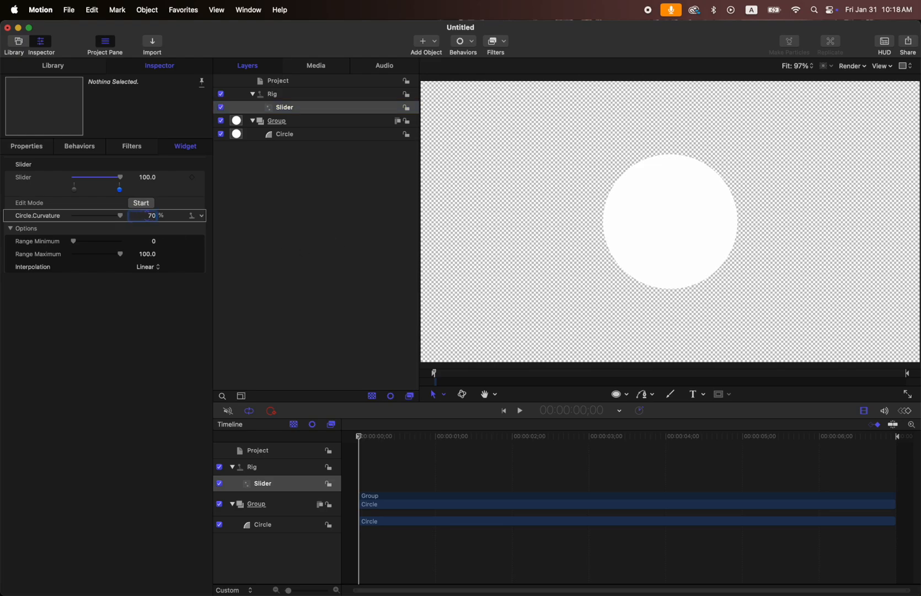
pyautogui.press('Return')
pyautogui.write('10')
pyautogui.press('Return')
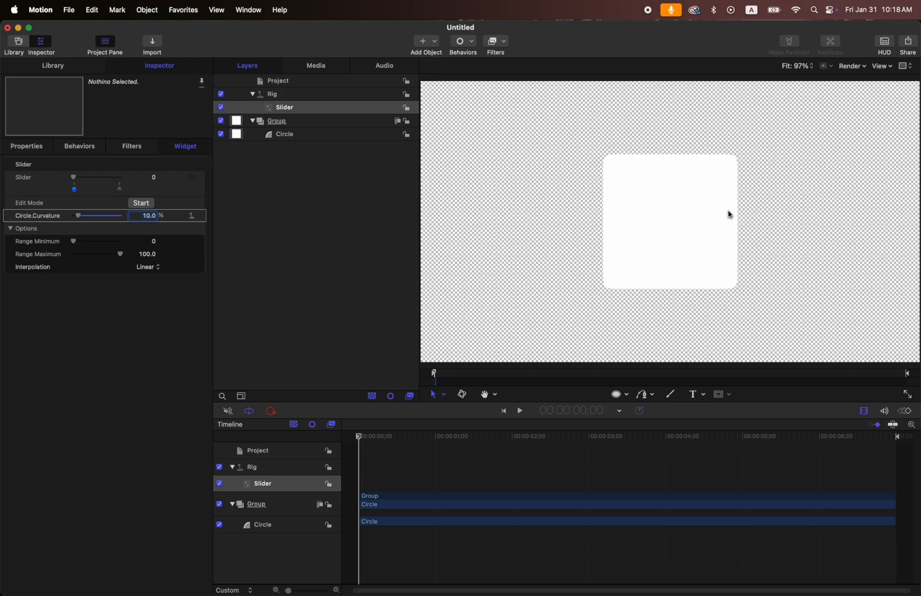
pyautogui.moveTo(73, 177); pyautogui.dragTo(130, 181)
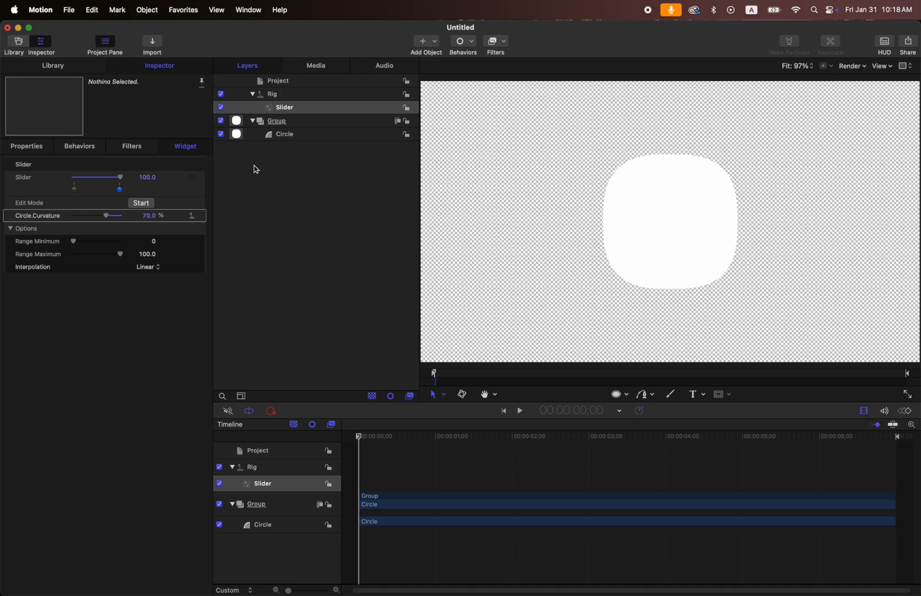
# Link the Circle's Scale to Slider 1 and set it to 200% at the slider's maximum of 100.
pyautogui.click(35, 148)
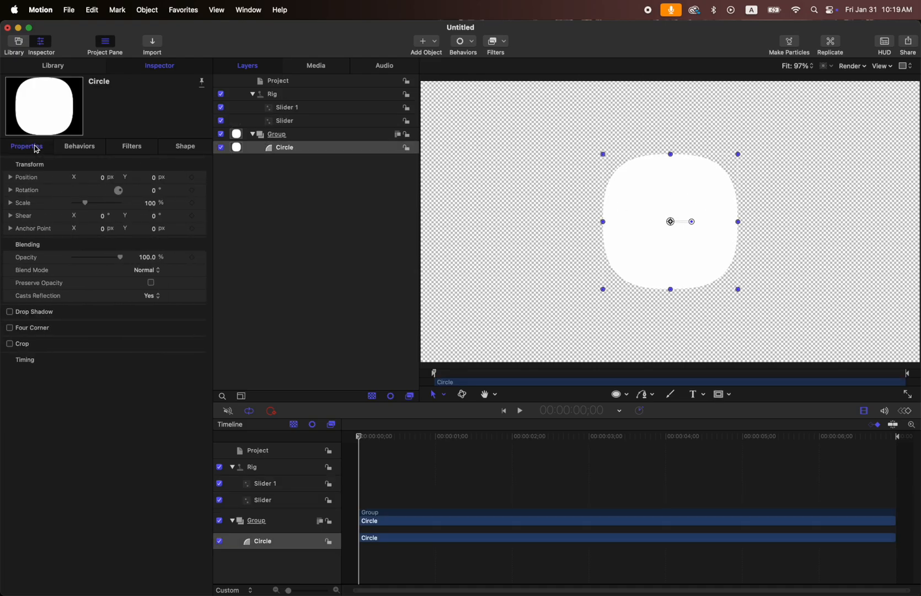
pyautogui.moveTo(25, 204); pyautogui.dragTo(290, 113)
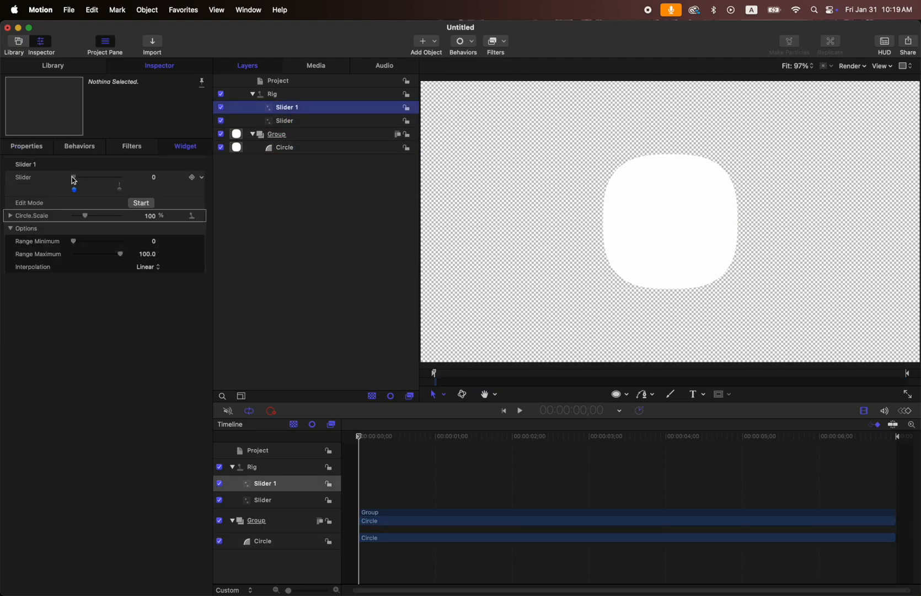
pyautogui.moveTo(73, 177); pyautogui.dragTo(164, 179)
pyautogui.moveTo(87, 215); pyautogui.dragTo(99, 220)
pyautogui.click(150, 216)
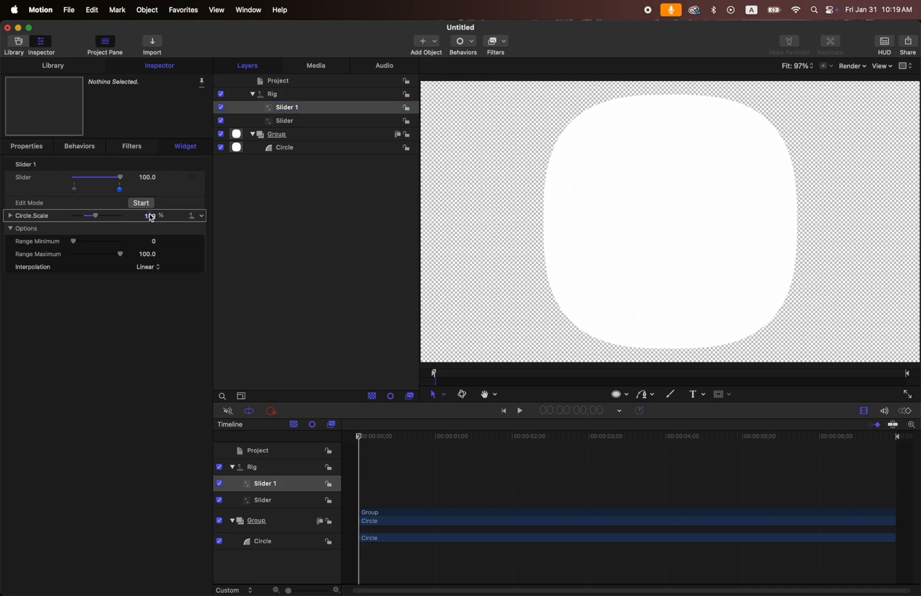
pyautogui.write('20')
# Set Circle.Scale to 10% at Slider 1's minimum of 0, and move the slider back to 100.
pyautogui.moveTo(120, 177); pyautogui.dragTo(70, 179)
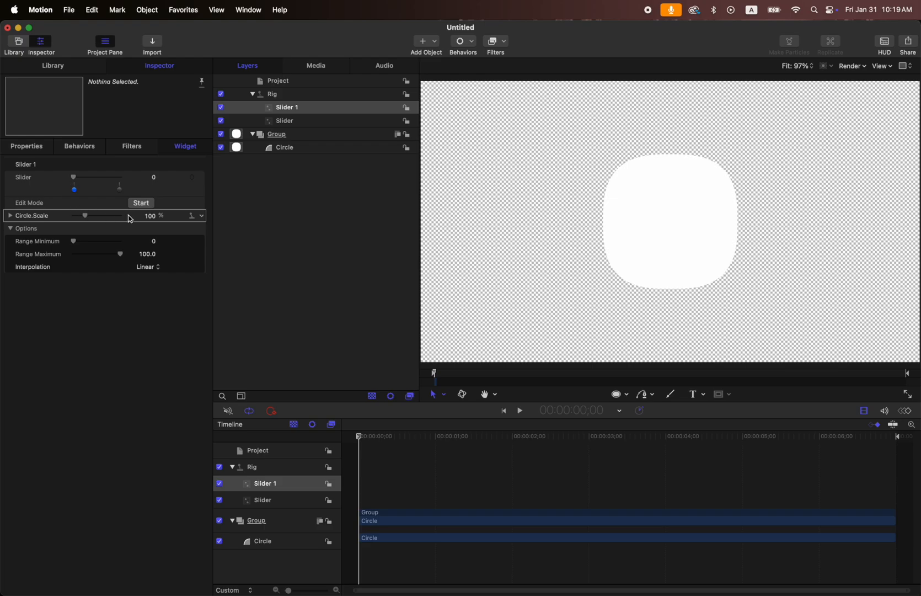
pyautogui.click(150, 216)
pyautogui.write('10')
pyautogui.press('Return')
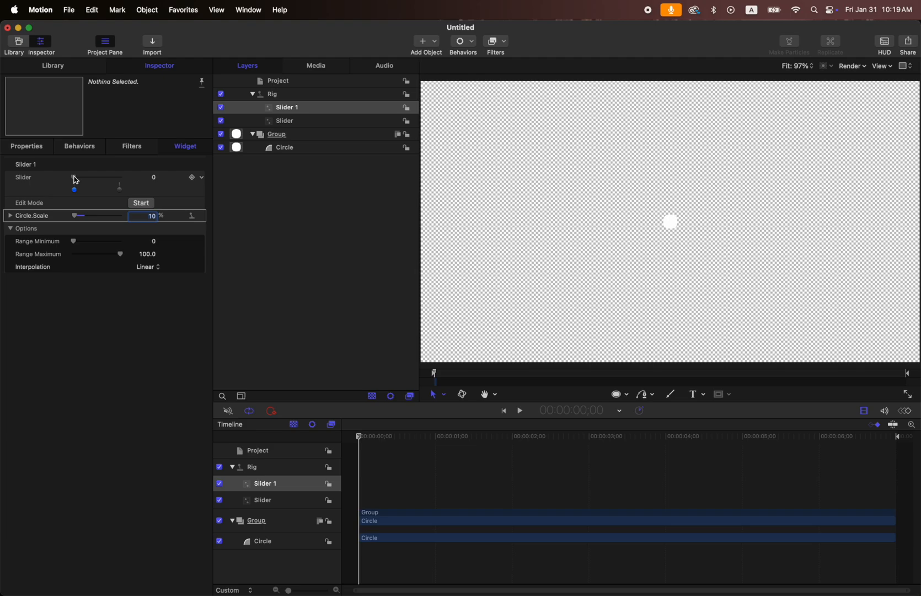
pyautogui.moveTo(76, 179); pyautogui.dragTo(137, 175)
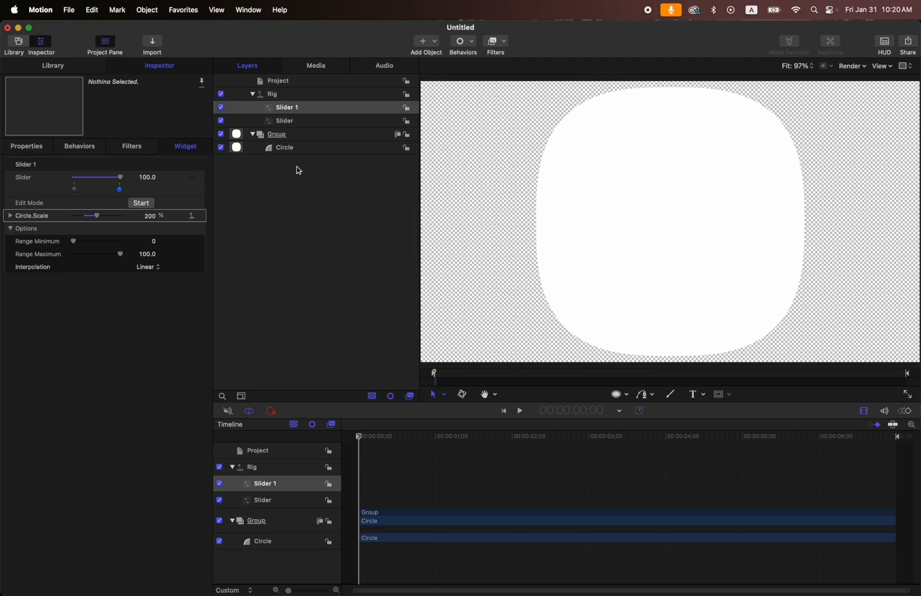
# Duplicate the Circle and remove the copy's Curvature from the slider widget.
pyautogui.click(297, 148)
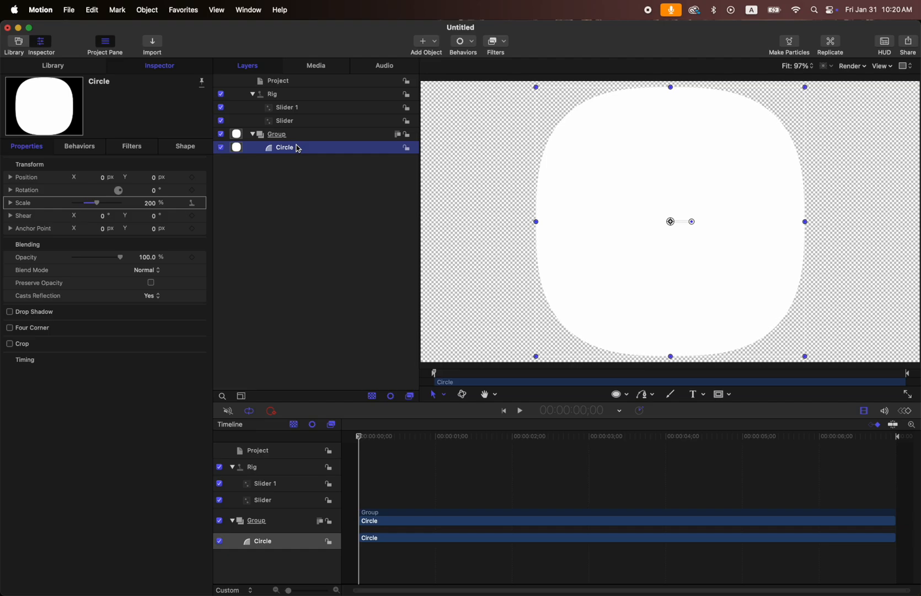
pyautogui.press('super+d')
pyautogui.press('F4')
pyautogui.click(144, 160)
pyautogui.click(203, 188)
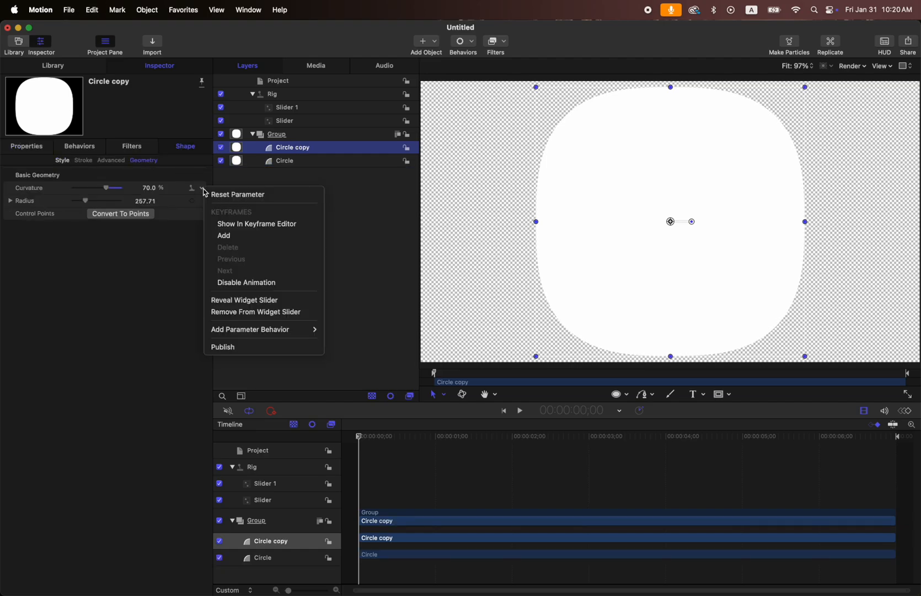
pyautogui.click(271, 312)
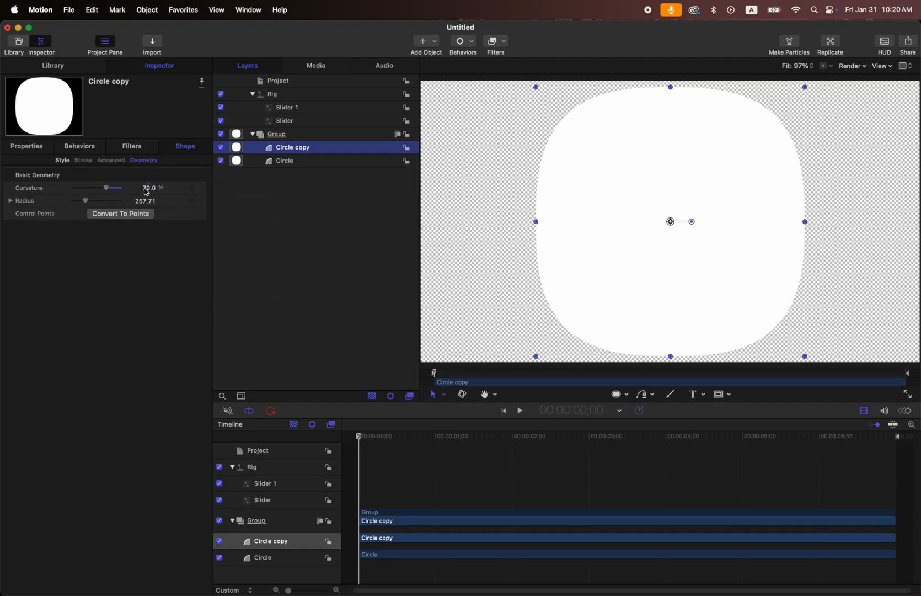
# Remove the circle copy's Scale from Slider 1 and reset the parameter to its default.
pyautogui.click(31, 147)
pyautogui.click(201, 203)
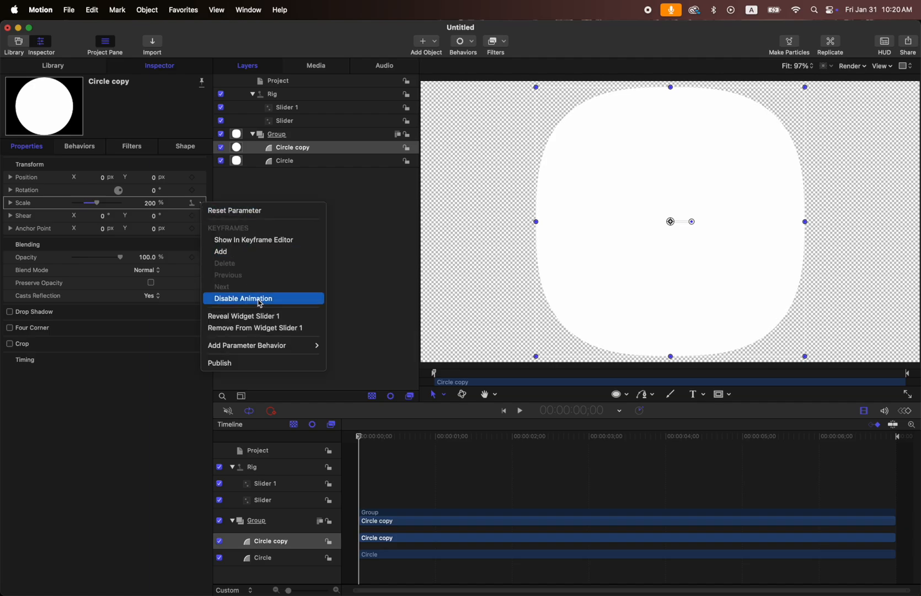
pyautogui.click(256, 328)
pyautogui.click(202, 203)
pyautogui.click(221, 210)
# Set the circle copy's fill color to Magenta from the Apple color list.
pyautogui.click(185, 147)
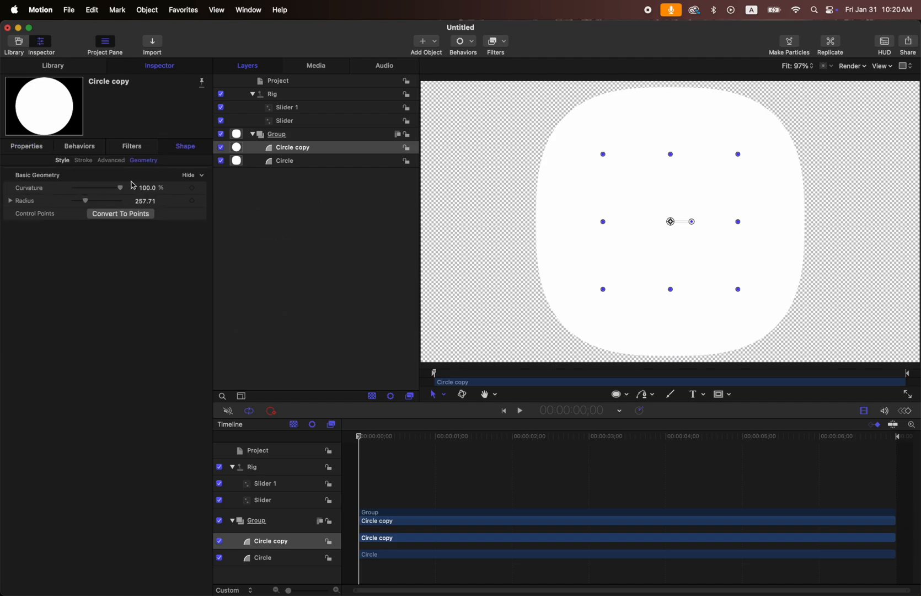
pyautogui.click(62, 160)
pyautogui.click(148, 216)
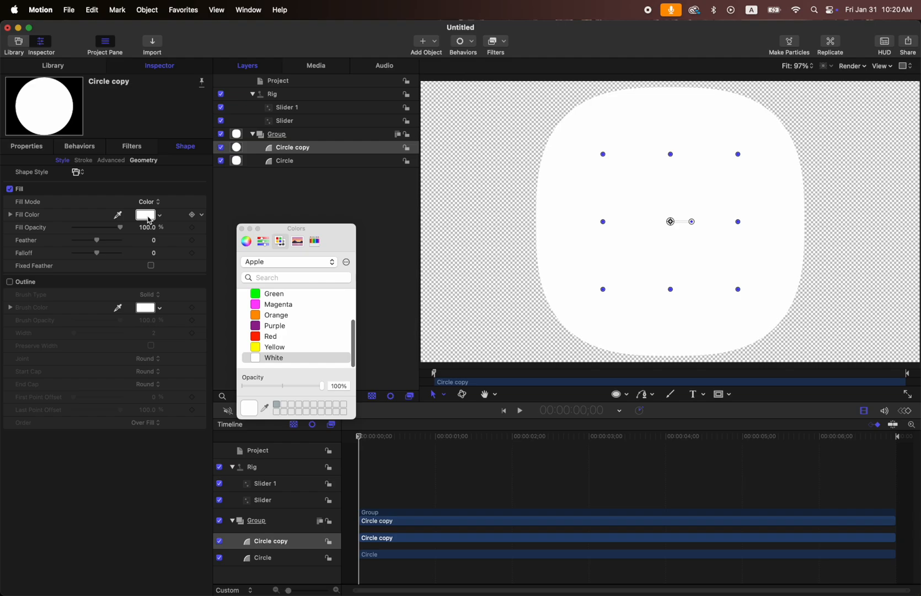
pyautogui.click(294, 305)
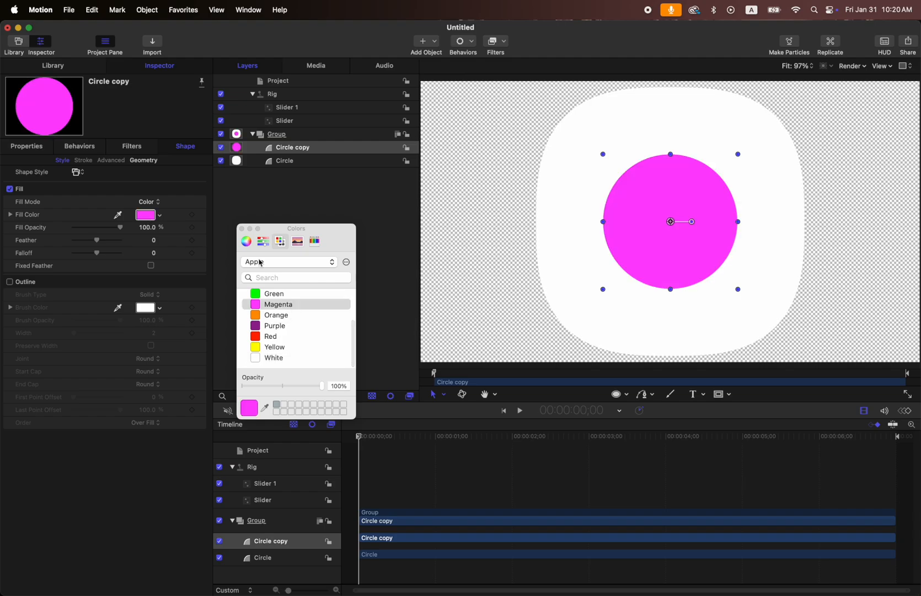
pyautogui.click(241, 228)
# Link the circle copy's X position to Slider 1 and set it to 700 px at slider value 100.
pyautogui.click(26, 146)
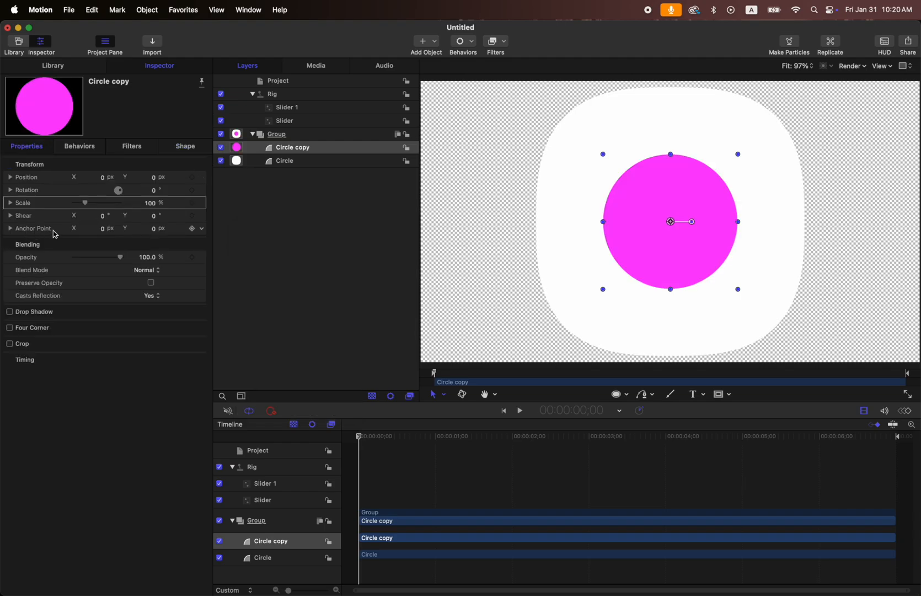
pyautogui.click(29, 178)
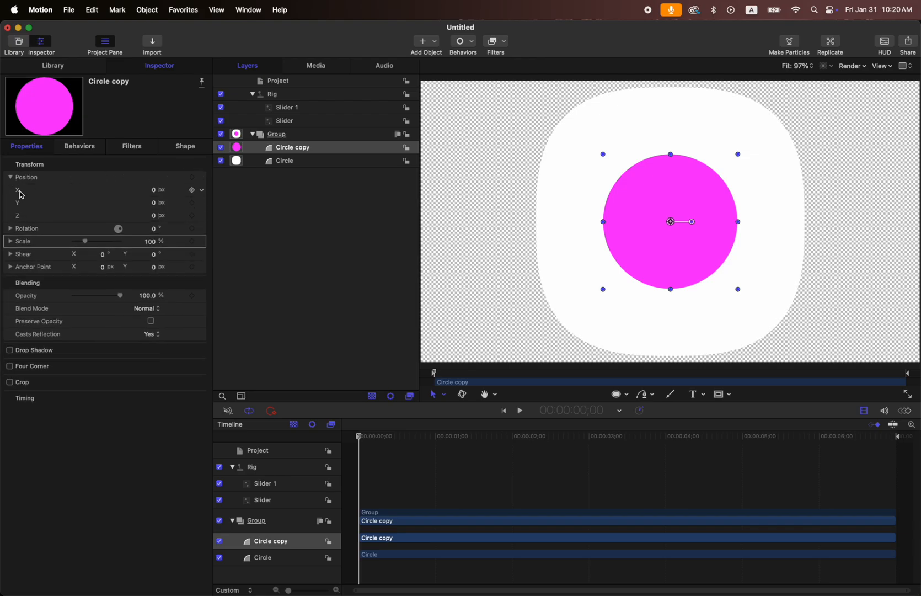
pyautogui.moveTo(21, 194); pyautogui.dragTo(306, 112)
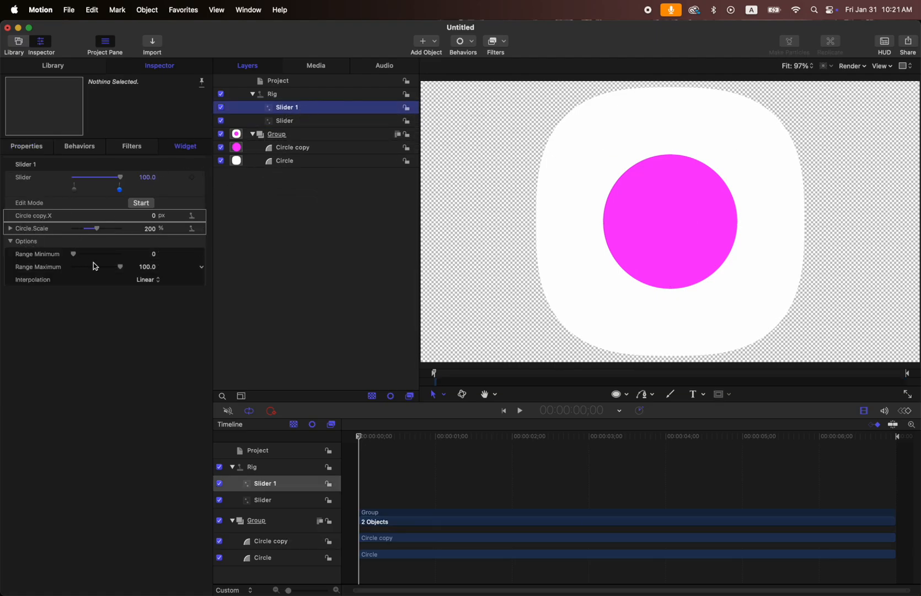
pyautogui.click(121, 189)
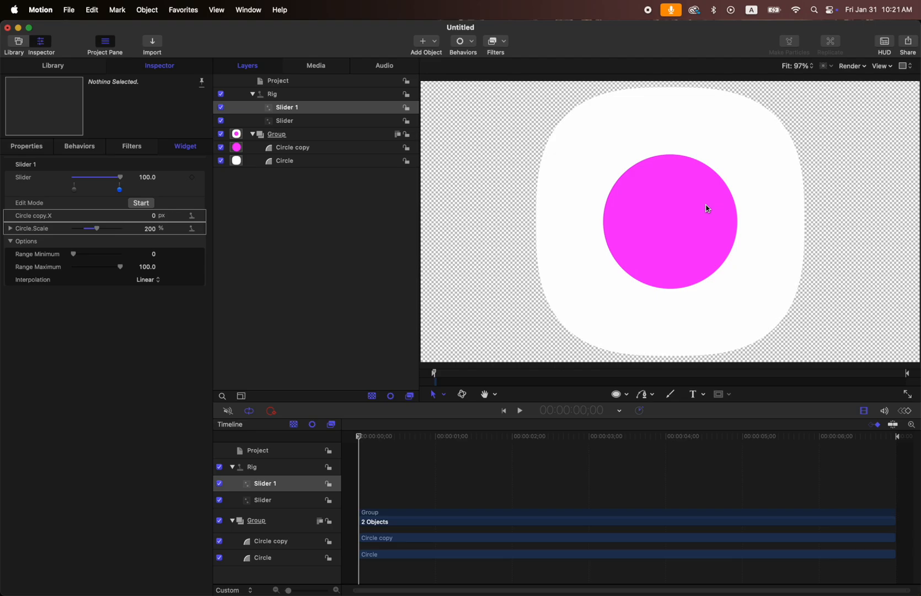
pyautogui.moveTo(151, 215); pyautogui.dragTo(188, 215)
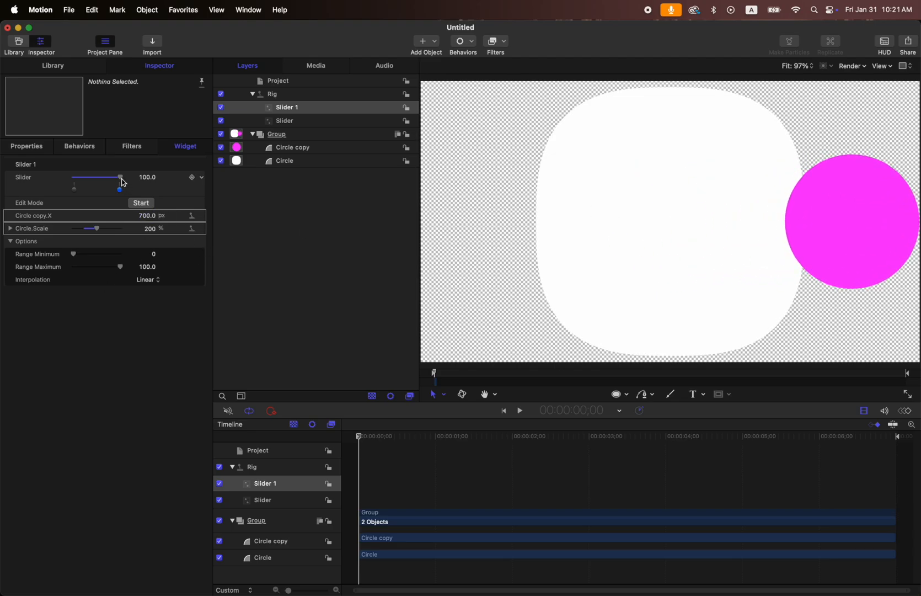
# Set the circle copy's X to about -703 px at Slider 1's value 0, and sweep the slider back to 100.
pyautogui.moveTo(122, 179); pyautogui.dragTo(73, 180)
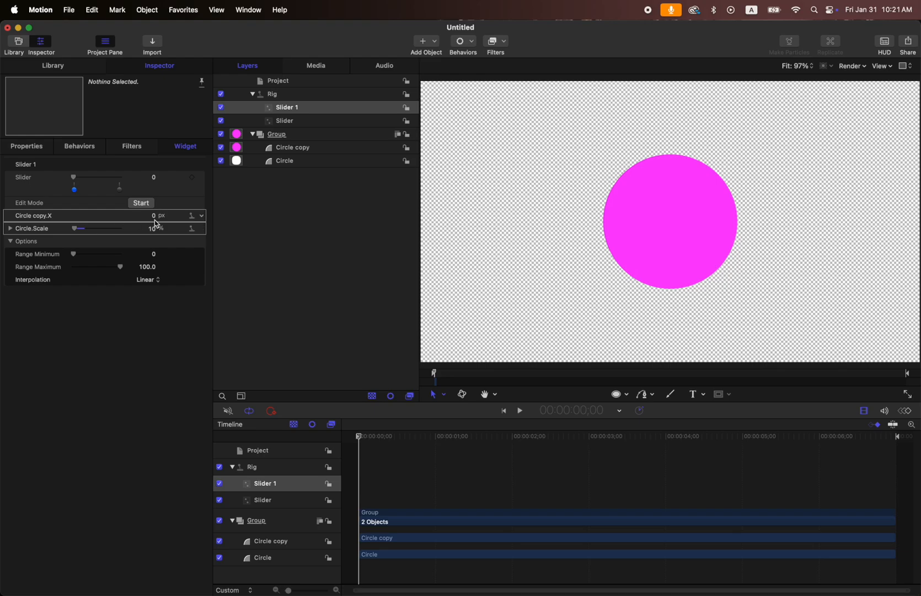
pyautogui.moveTo(157, 220); pyautogui.dragTo(119, 220)
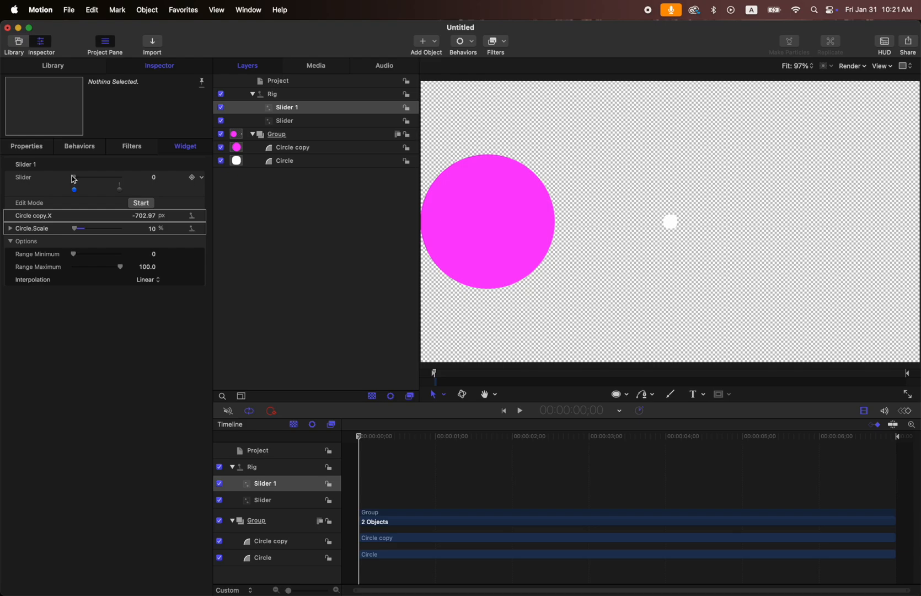
pyautogui.moveTo(73, 180); pyautogui.dragTo(141, 173)
# Publish Slider 1's slider parameter.
pyautogui.click(202, 178)
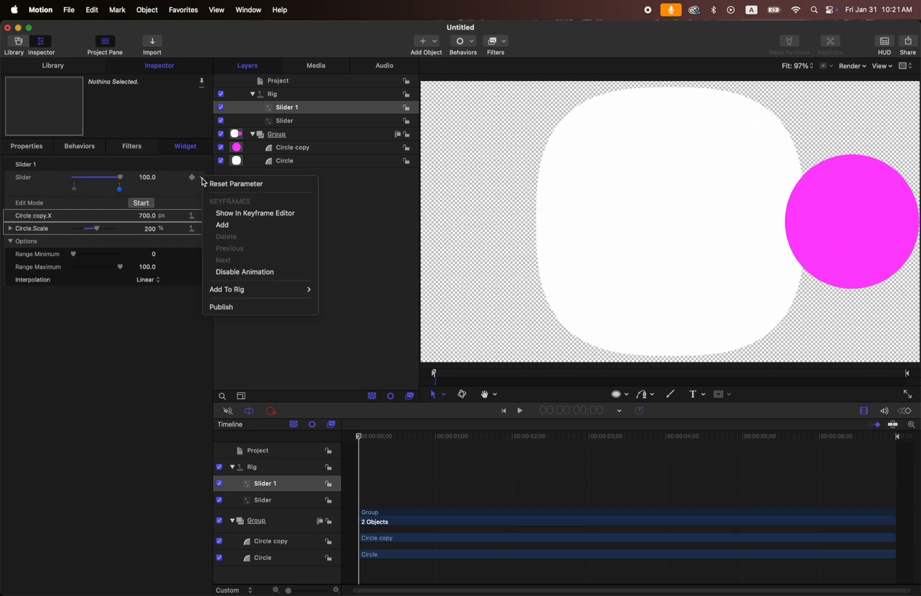
pyautogui.click(232, 308)
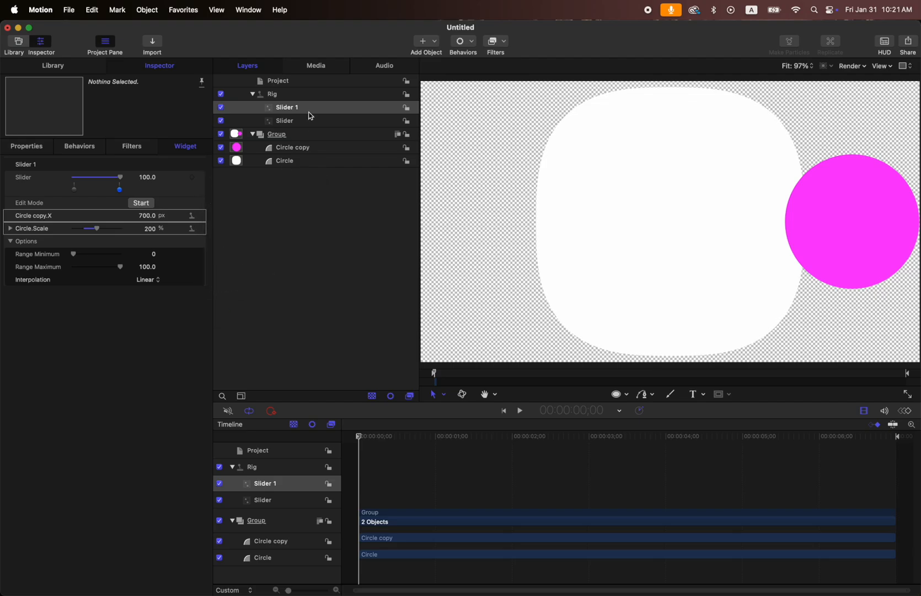
# Keyframe the published slider parameter from 0 at the start to 100 at 2 seconds, and play the animation.
pyautogui.click(281, 81)
pyautogui.click(193, 149)
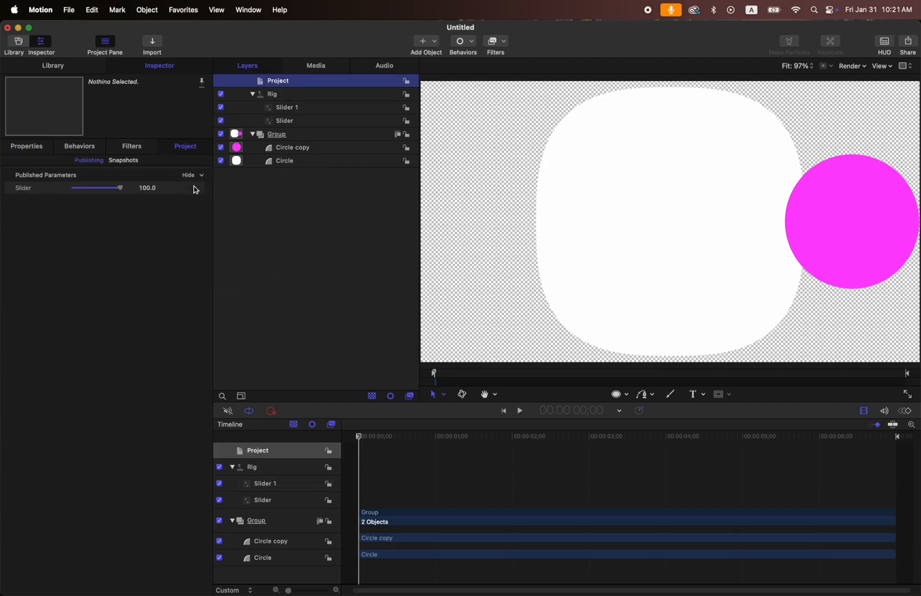
pyautogui.moveTo(118, 188); pyautogui.dragTo(61, 189)
pyautogui.click(191, 188)
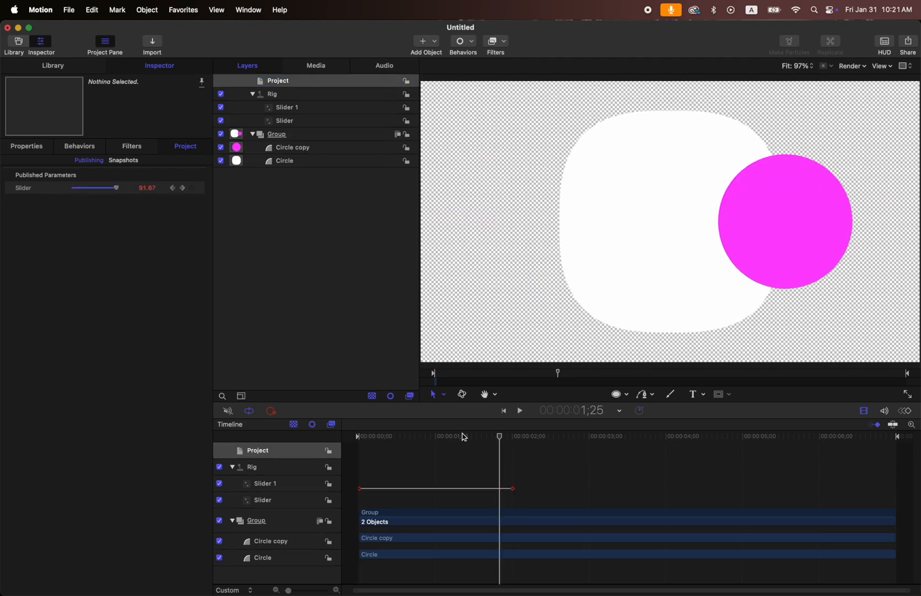
pyautogui.moveTo(463, 437); pyautogui.dragTo(346, 435)
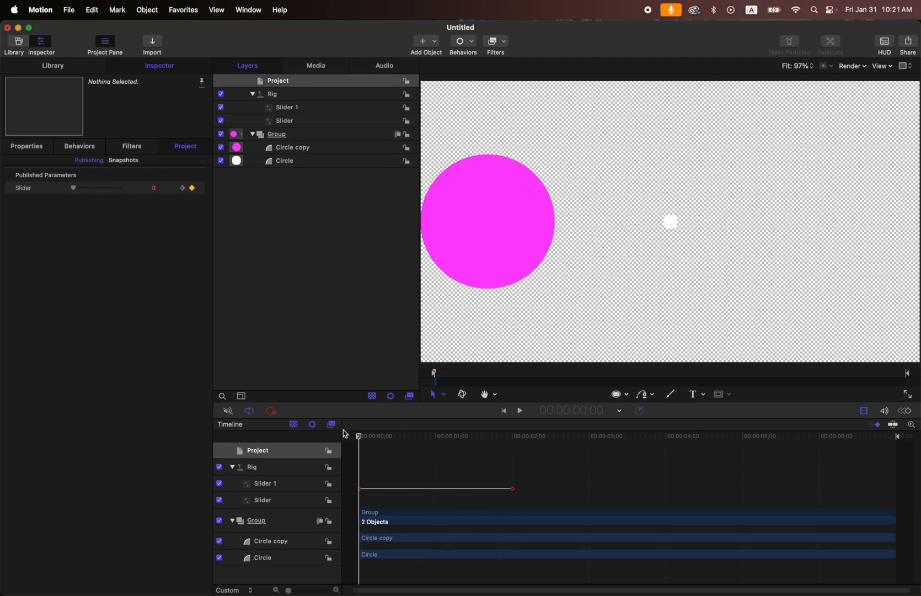
pyautogui.press('space')
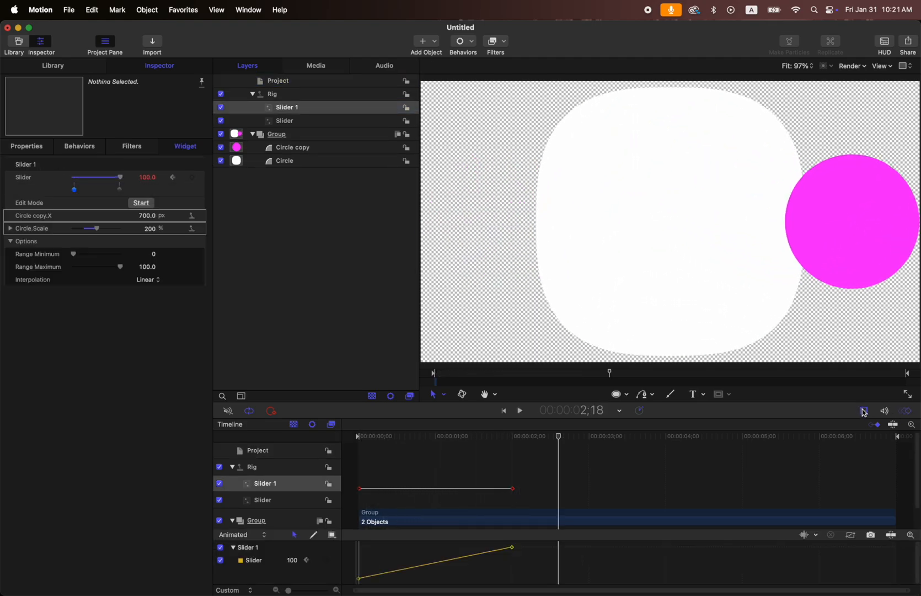
# Set Slider 1's keyframe curve to Bezier interpolation and shape it into a smooth S-curve easing at both ends.
pyautogui.click(864, 411)
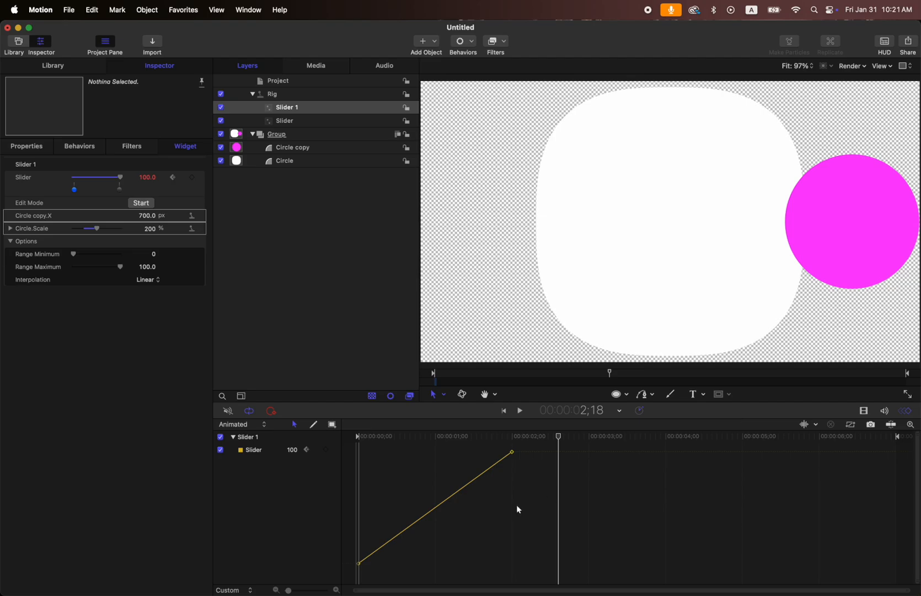
pyautogui.click(512, 452)
pyautogui.rightClick(512, 452)
pyautogui.moveTo(571, 562)
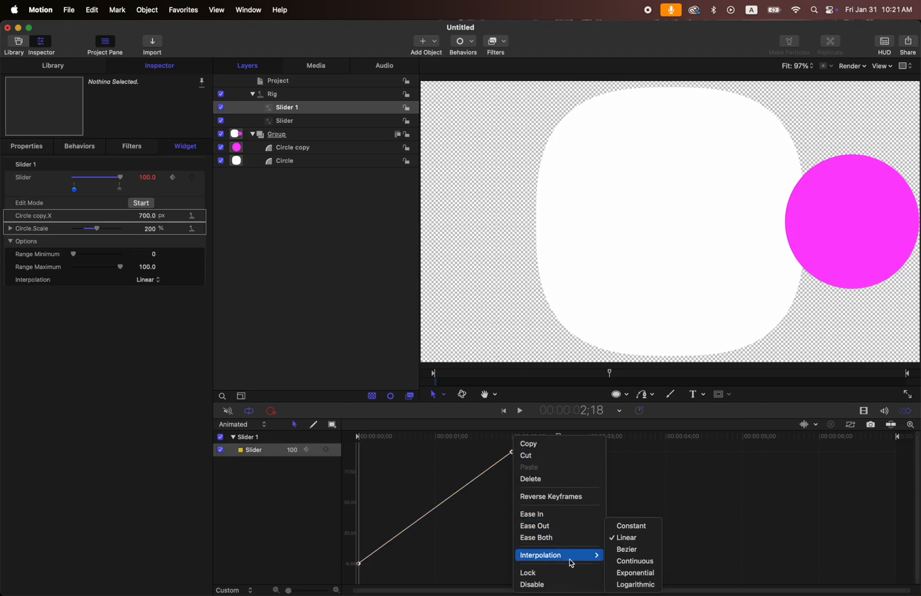
pyautogui.click(627, 549)
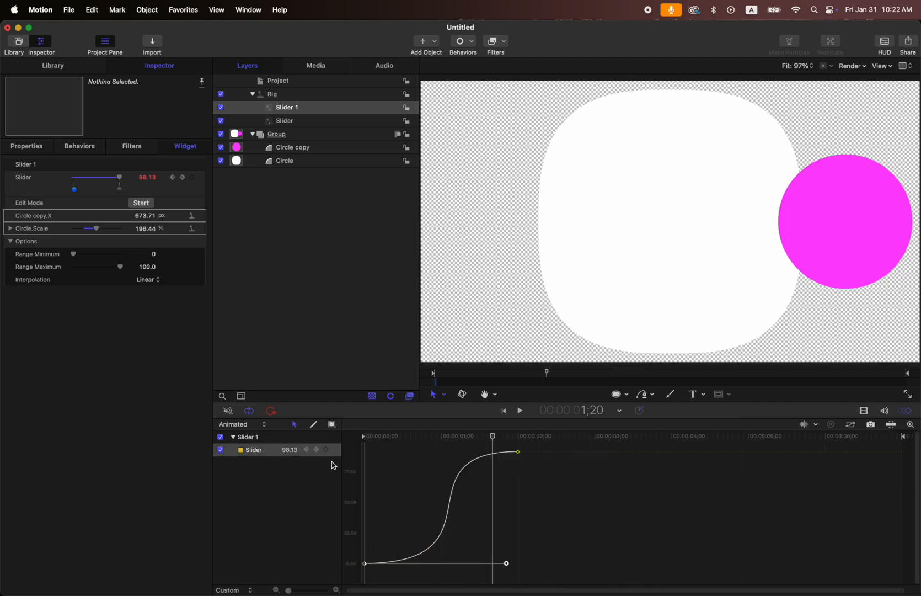
# Set Slider 1's keyframed slider parameter to Ping-Pong after its last keyframe.
pyautogui.rightClick(335, 454)
pyautogui.moveTo(411, 533)
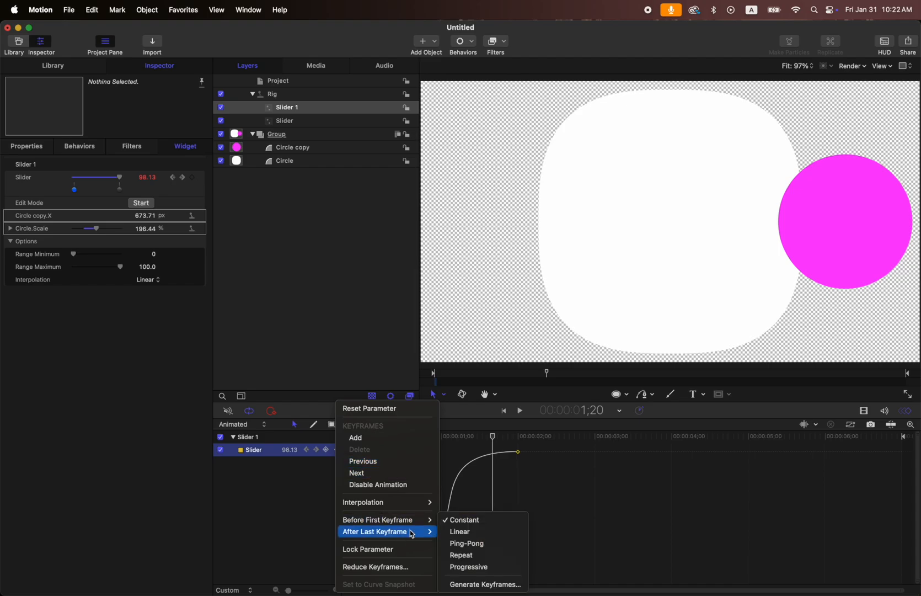
pyautogui.click(471, 544)
# Play the slider animation from the start, switch the canvas from transparent to the Color channel view, and stop playback.
pyautogui.moveTo(494, 436); pyautogui.dragTo(359, 435)
pyautogui.click(267, 529)
pyautogui.press('space')
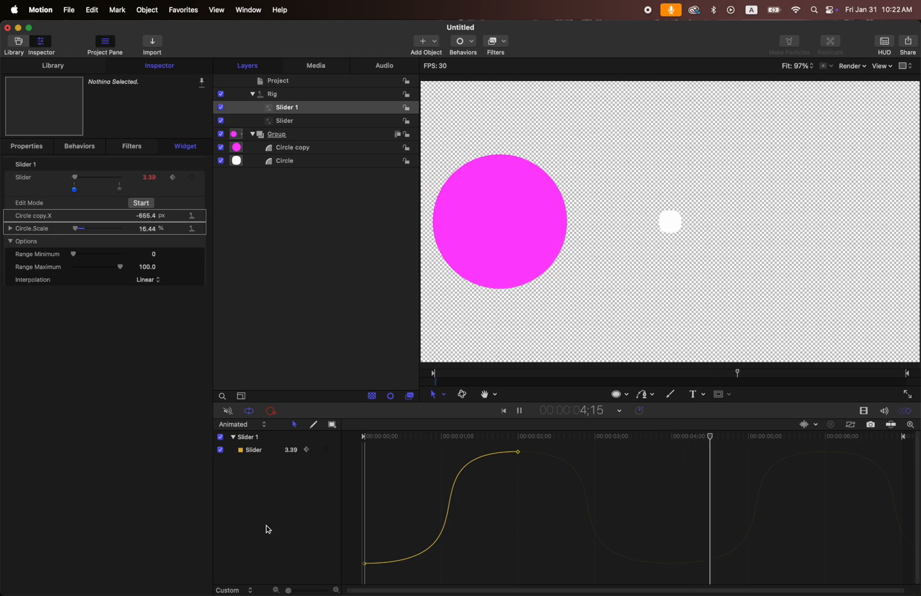
pyautogui.hotkey('shift', 'c')
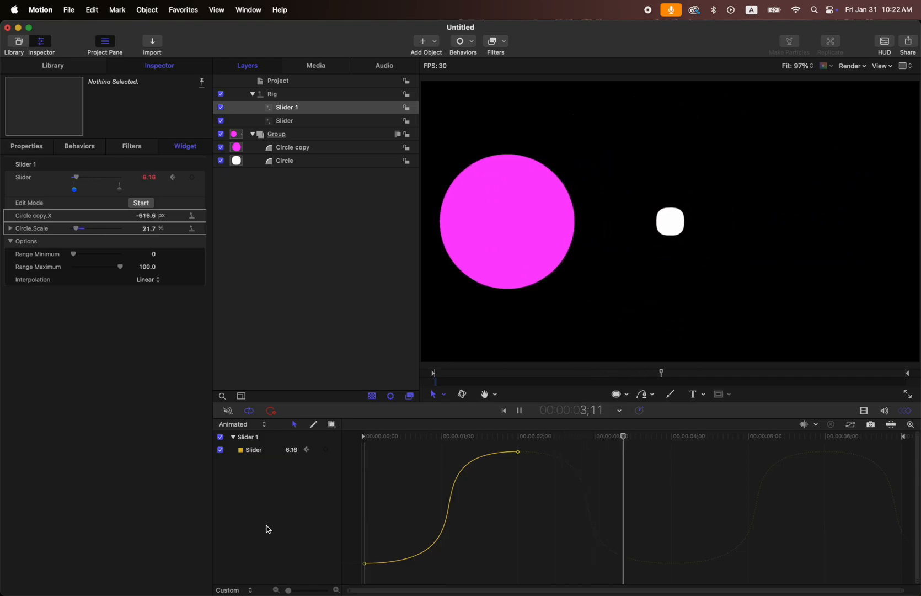
pyautogui.press('space')
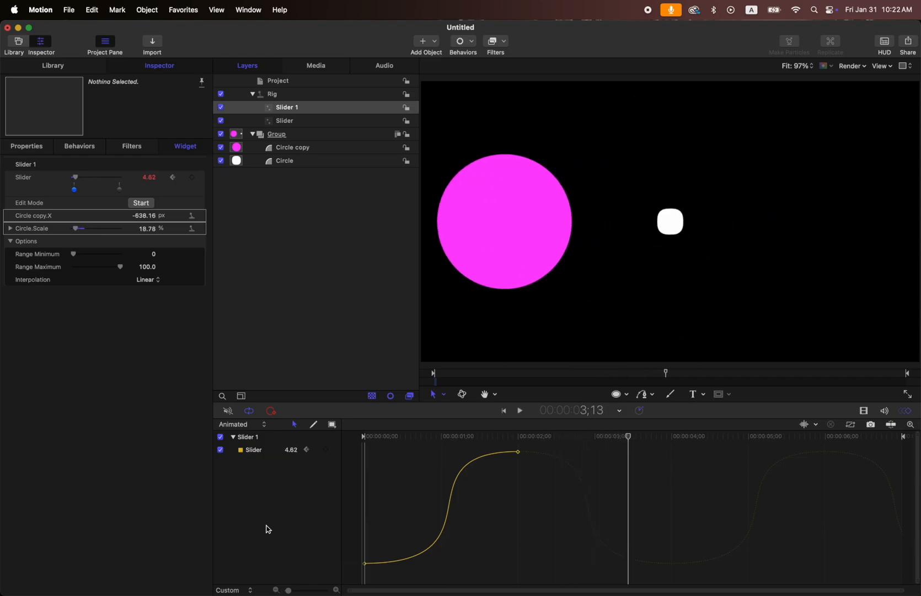
# Remove the circle copy's X position from widget Slider 1.
pyautogui.click(314, 163)
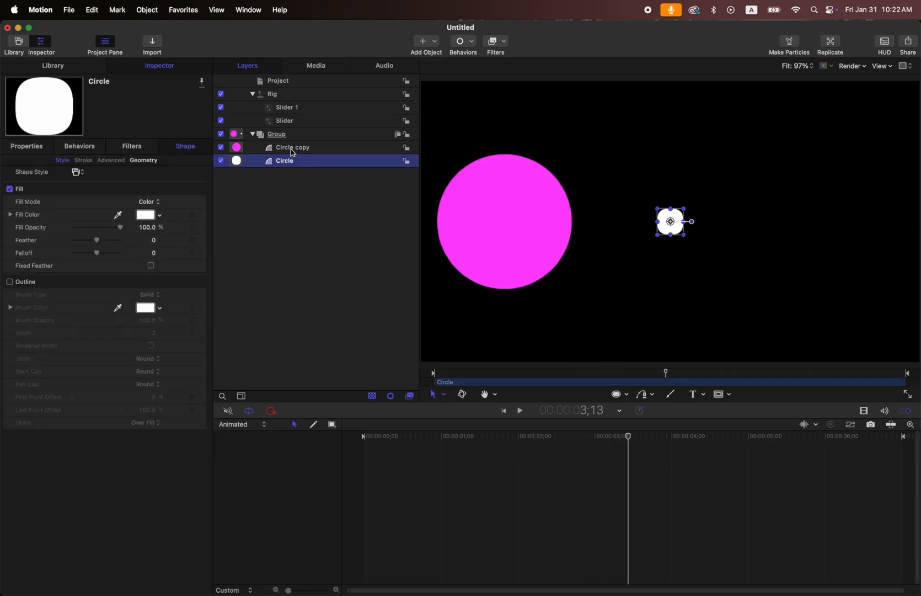
pyautogui.click(292, 153)
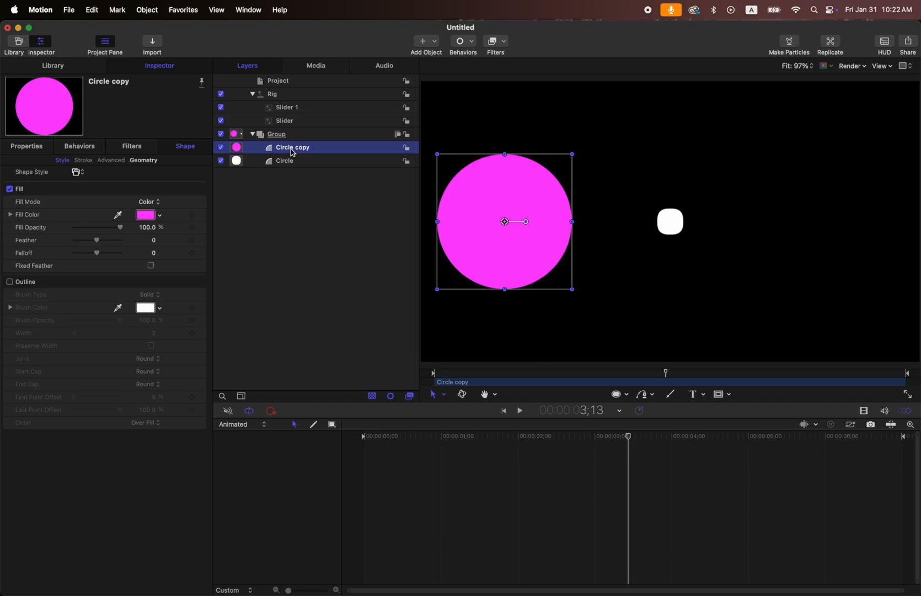
pyautogui.click(141, 161)
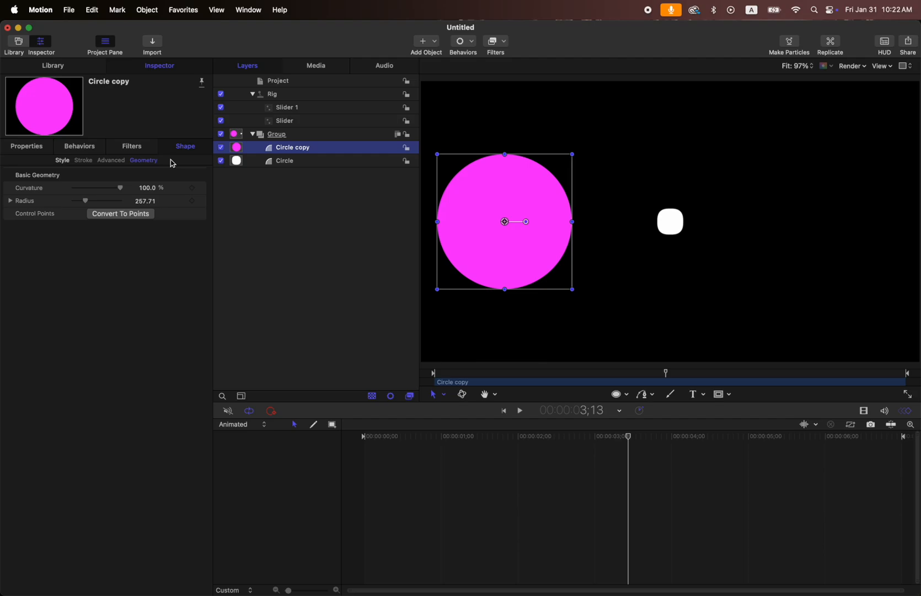
pyautogui.click(33, 149)
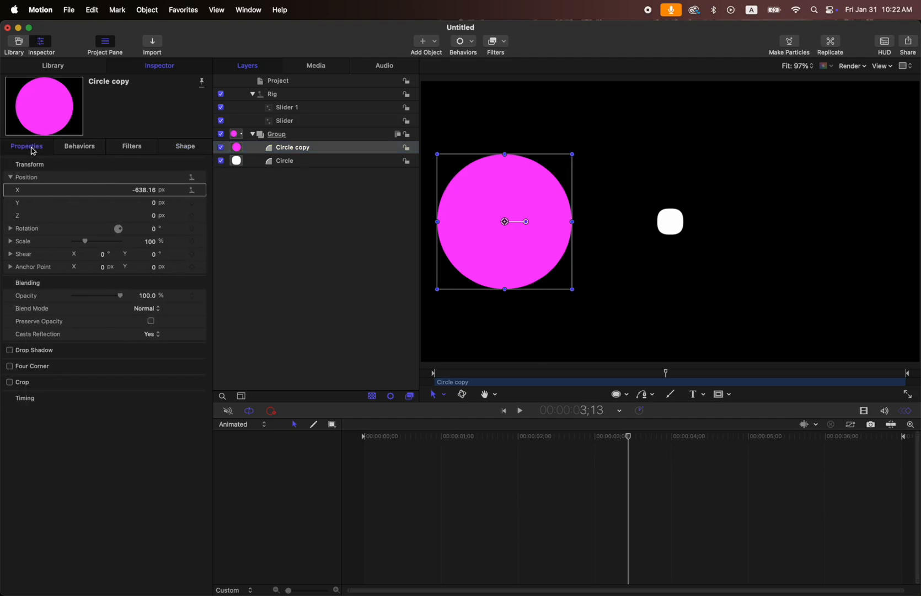
pyautogui.click(202, 191)
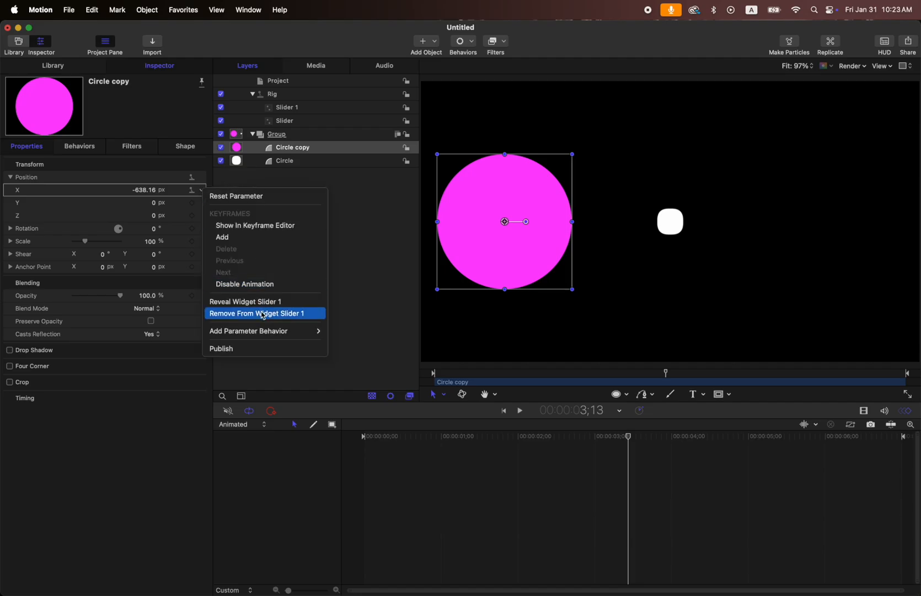
pyautogui.click(287, 314)
# Check the animation options of the circle's rigged Scale parameter for its widget commands.
pyautogui.click(285, 160)
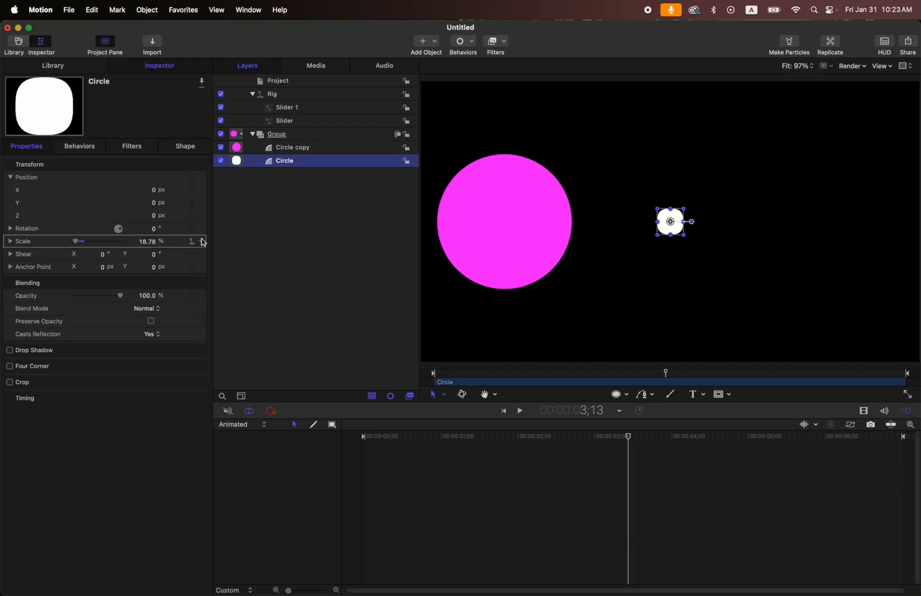
pyautogui.click(200, 241)
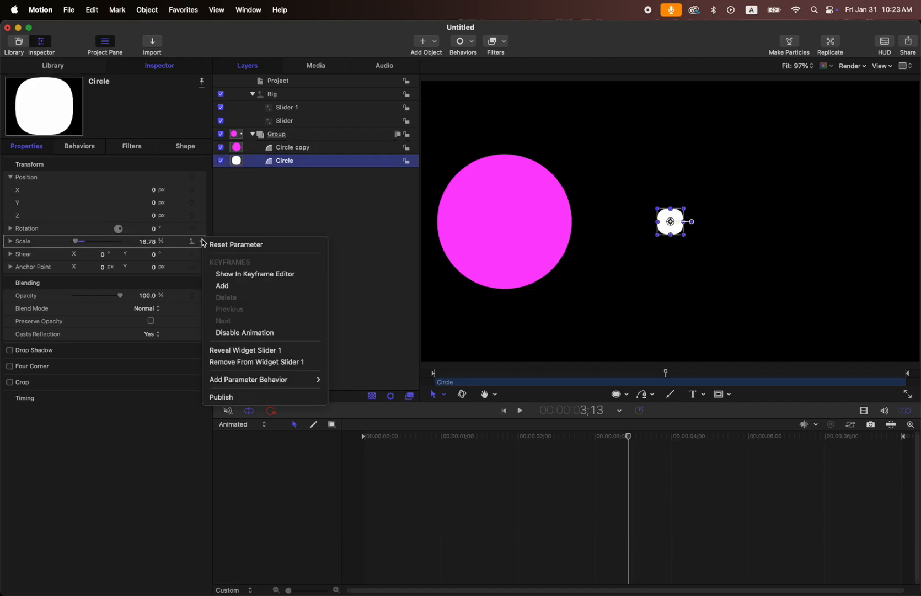
pyautogui.click(373, 312)
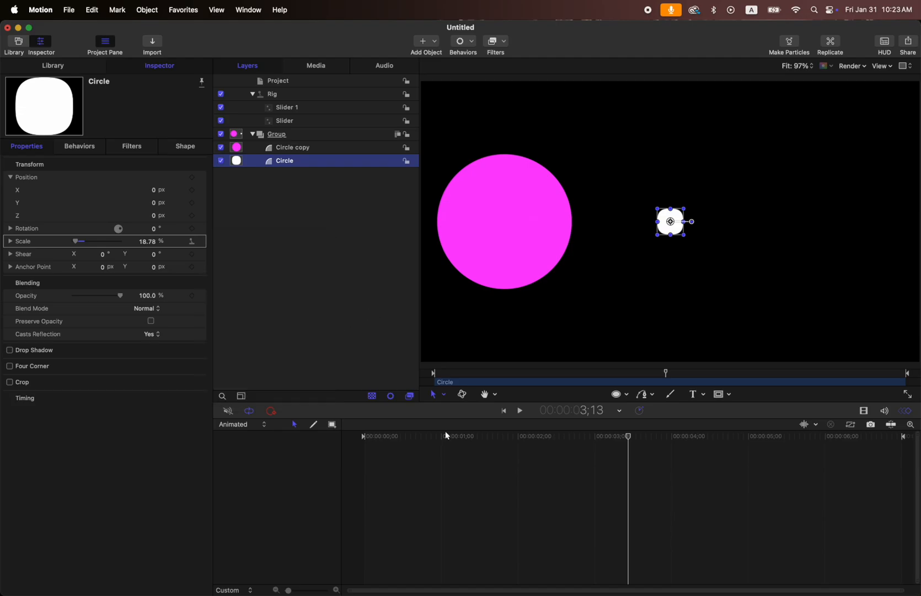